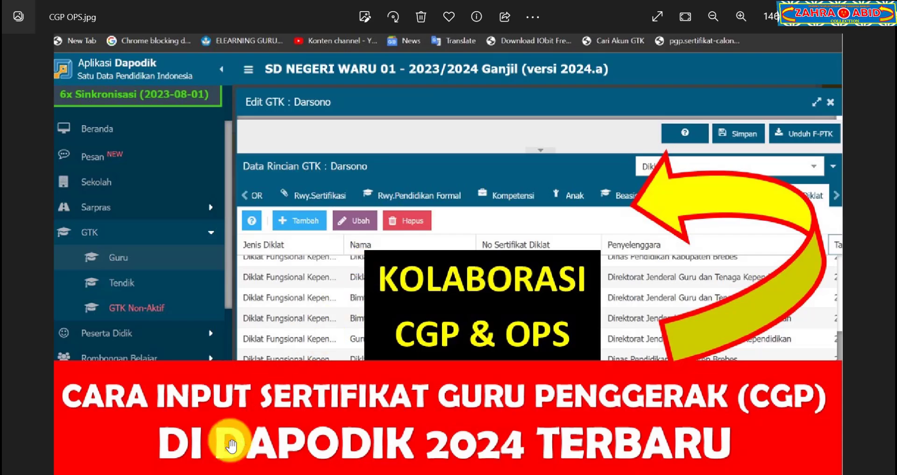
# - Bring up the Dapodik Pesan page for SD NEGERI WARU 01 2023/2024 Ganjil in Chrome
pyautogui.click(225, 471)
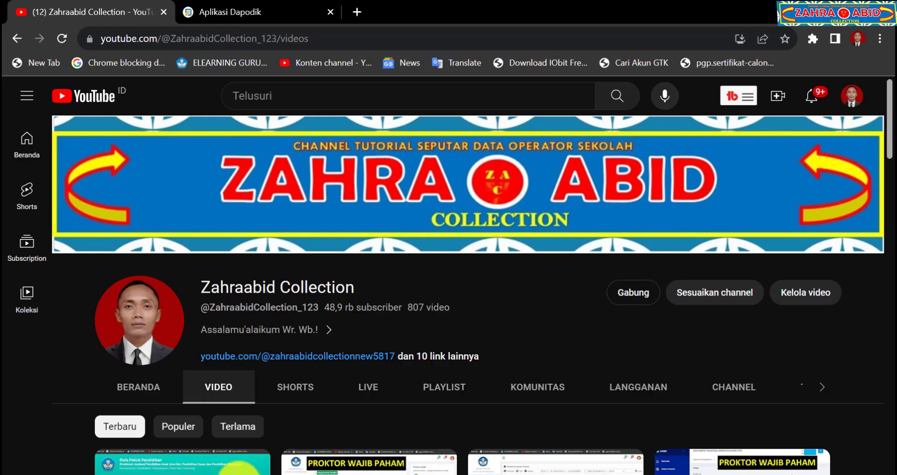
pyautogui.click(251, 11)
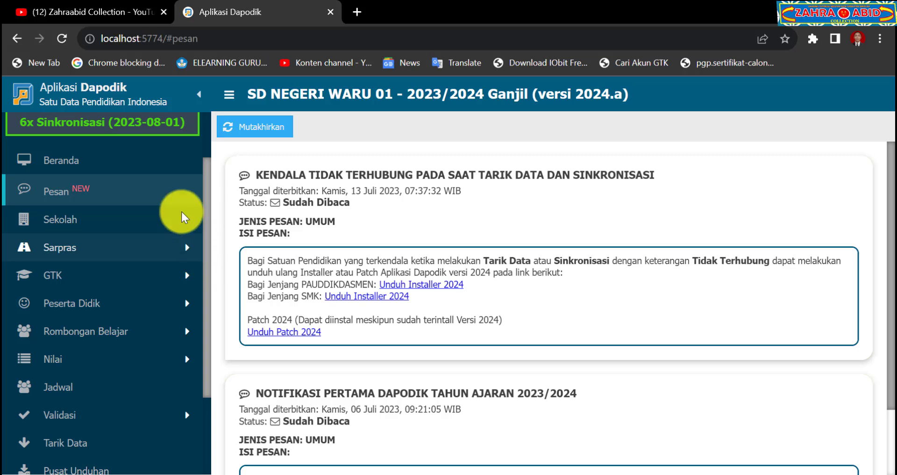
pyautogui.scroll(-2, 148, 229)
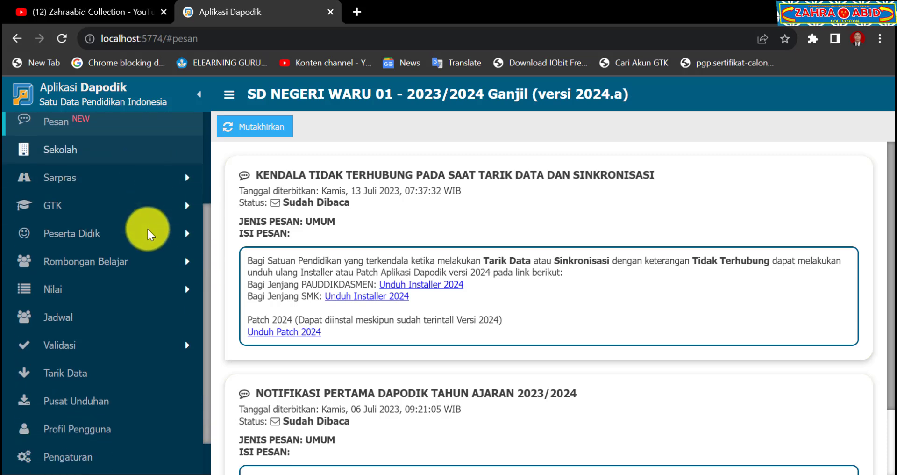
# - Start Tukar Akses Pengguna from Pengaturan and confirm the school registration code
pyautogui.click(98, 411)
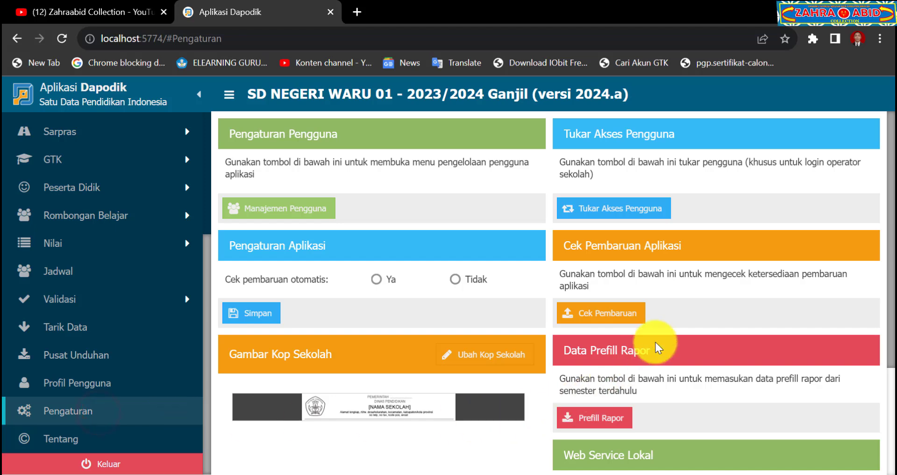
pyautogui.click(648, 214)
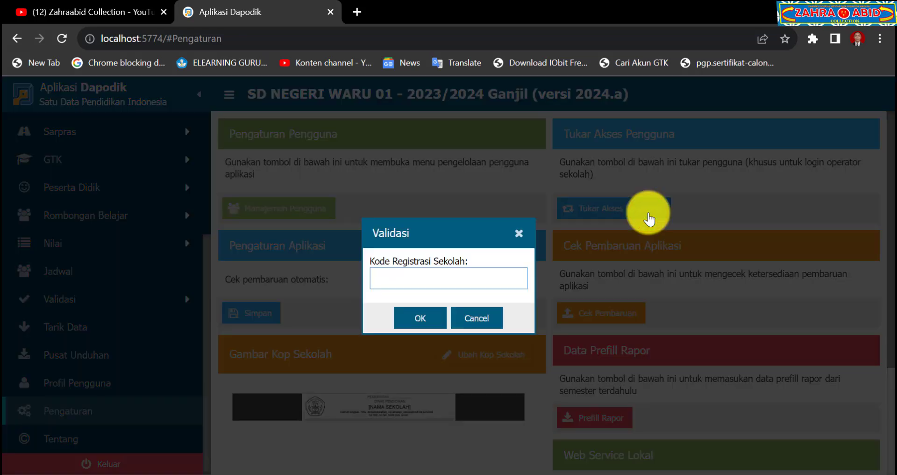
pyautogui.hotkey('ctrl', 'v')
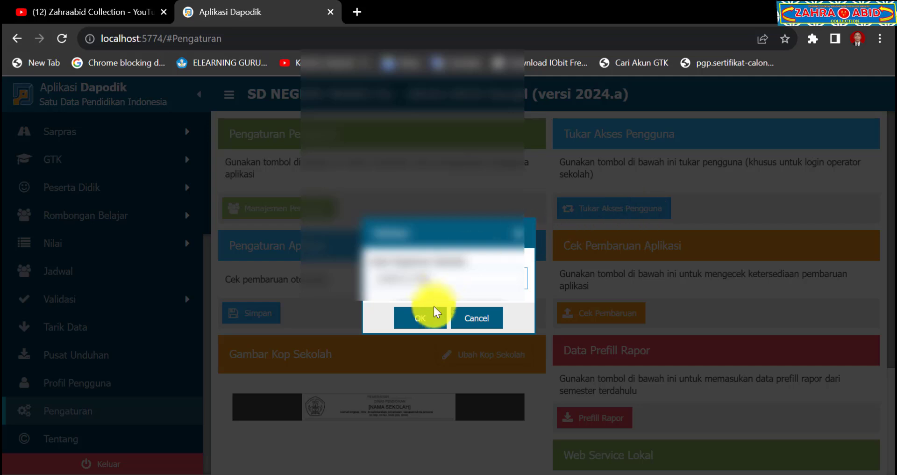
pyautogui.click(418, 318)
# - Switch access to the teacher's user account and acknowledge the success message
pyautogui.click(565, 294)
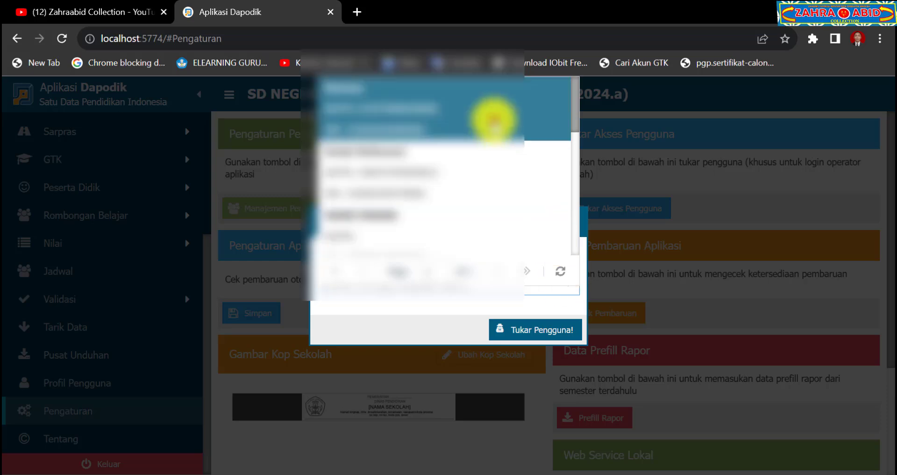
pyautogui.click(491, 111)
pyautogui.click(525, 330)
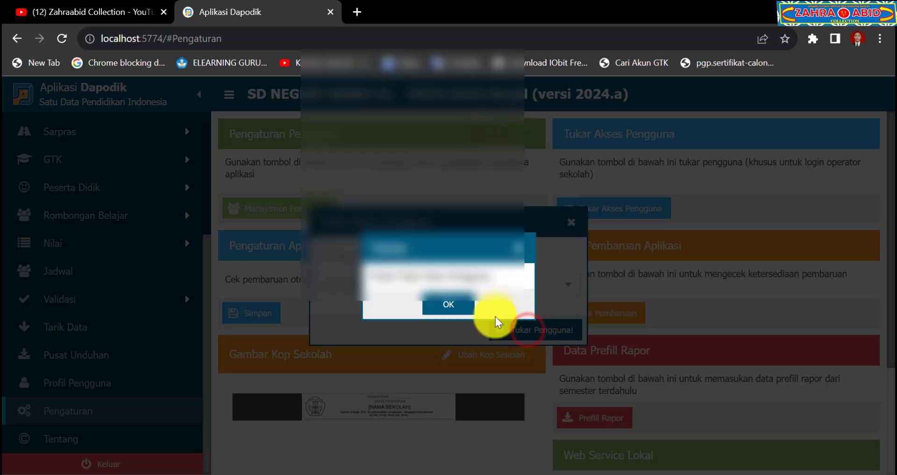
pyautogui.click(468, 309)
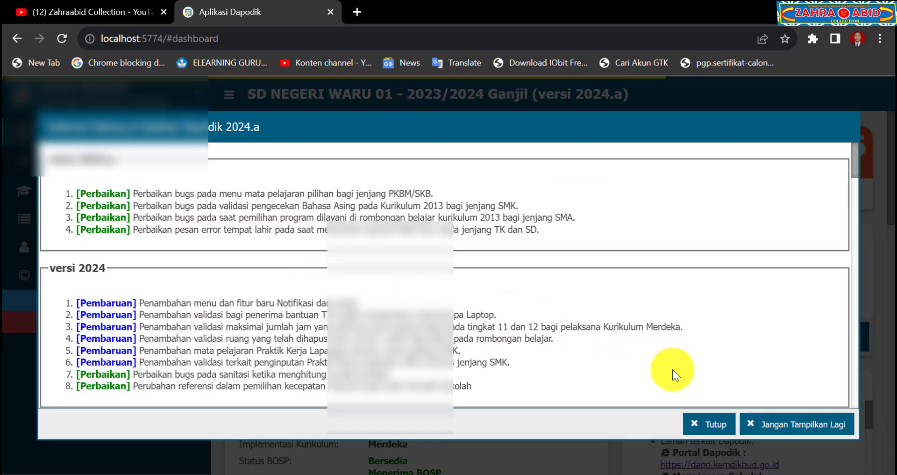
# - Dismiss the 2024.a notes and open the teacher's Edit GTK form from GTK > Guru
pyautogui.click(715, 425)
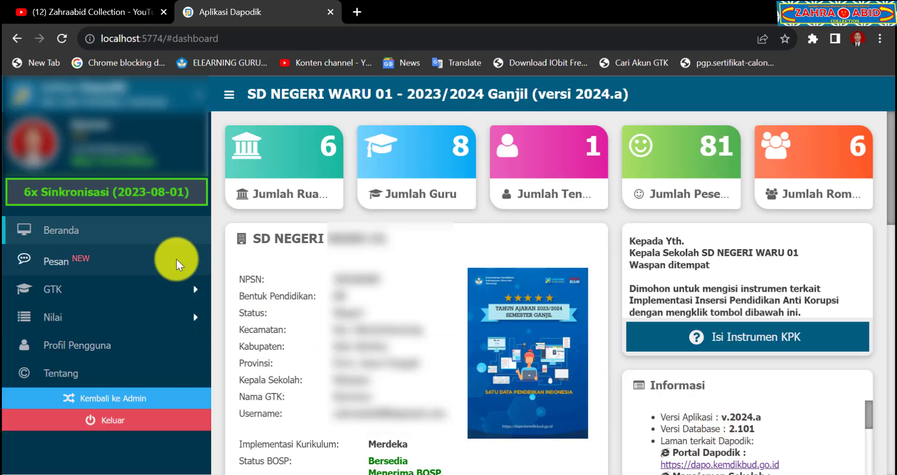
pyautogui.click(168, 290)
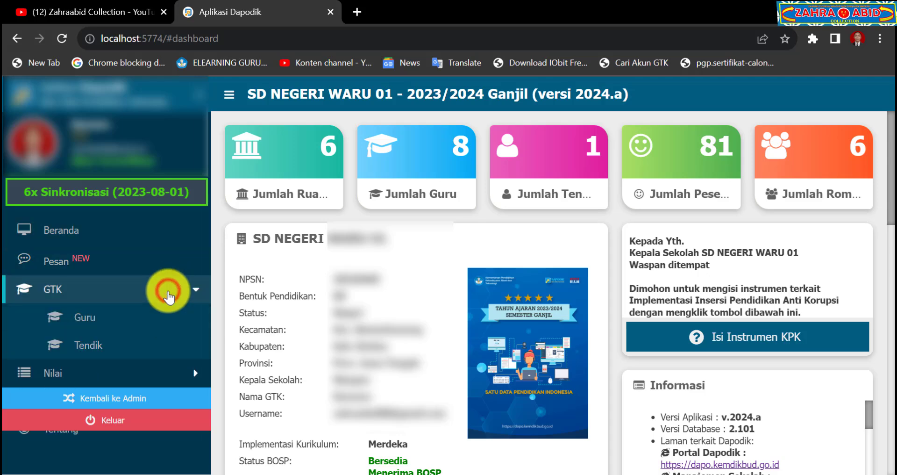
pyautogui.click(158, 317)
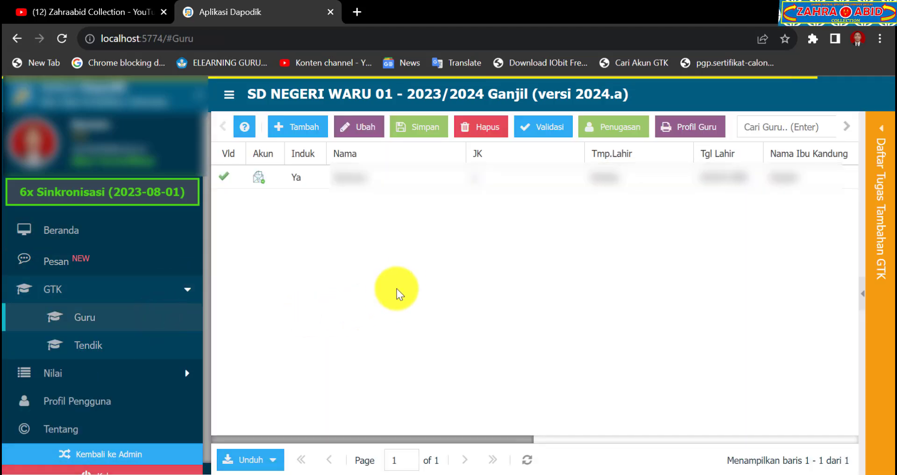
pyautogui.click(408, 179)
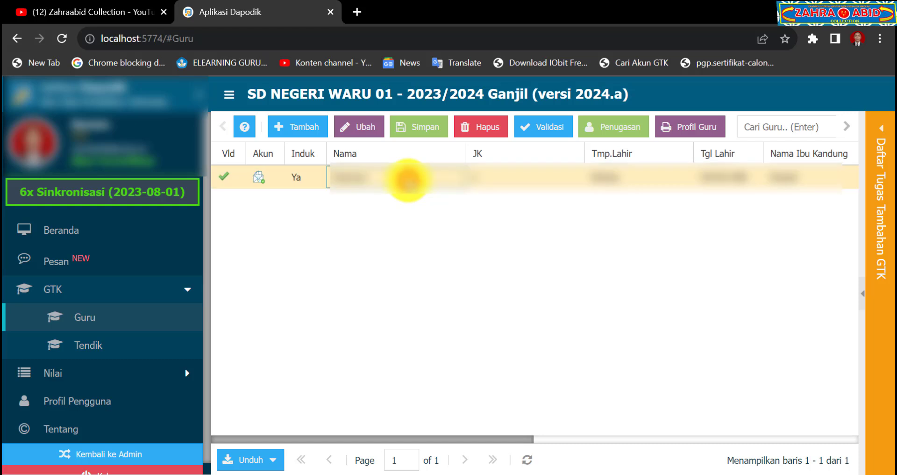
pyautogui.click(368, 128)
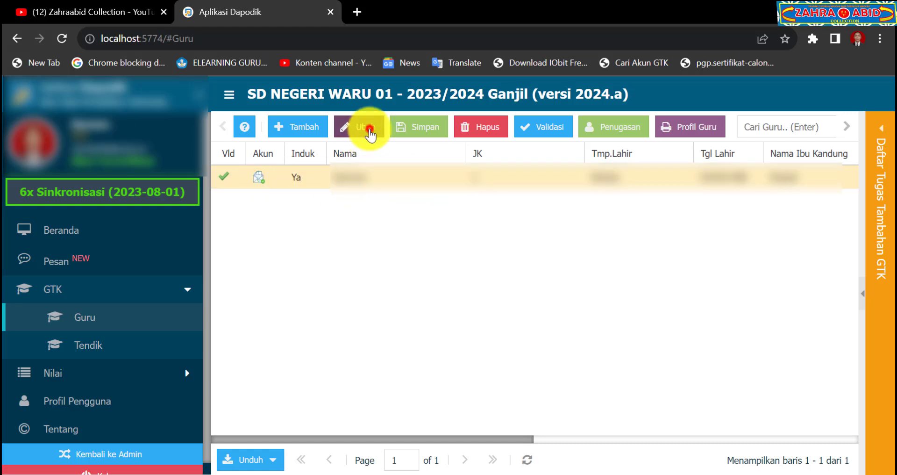
pyautogui.moveTo(591, 257); pyautogui.dragTo(588, 164)
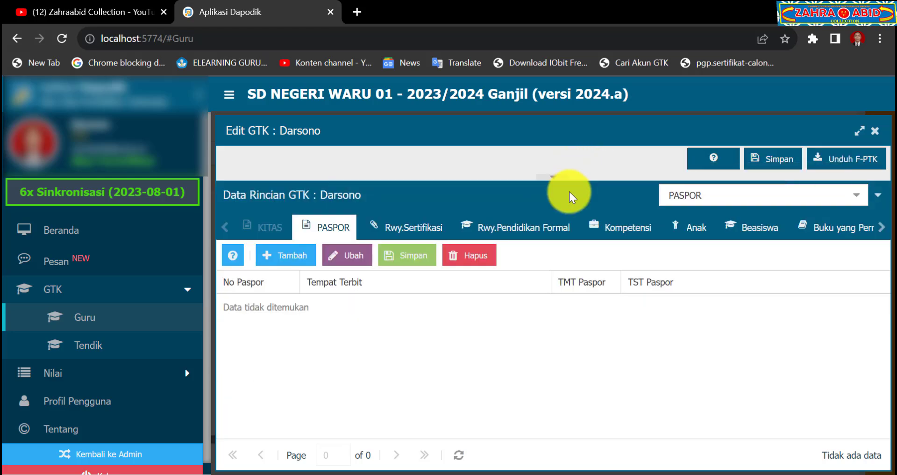
# - Switch the GTK details to the Diklat category and add a blank training row
pyautogui.click(854, 204)
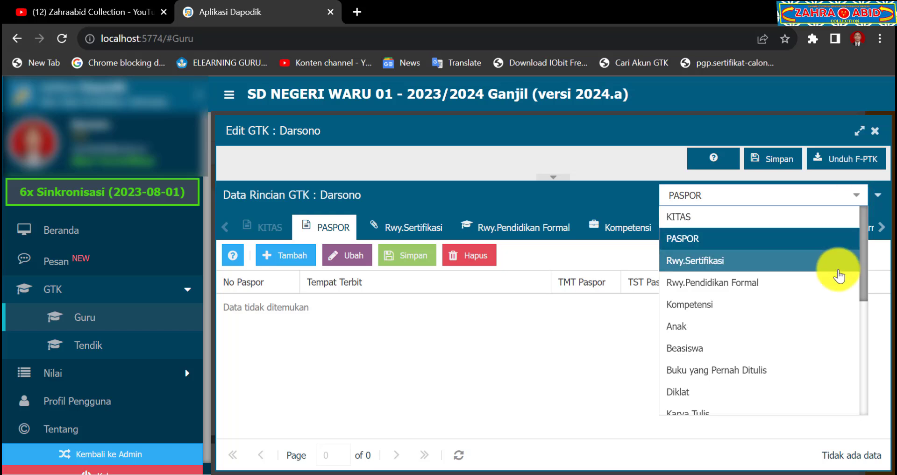
pyautogui.scroll(-2, 837, 271)
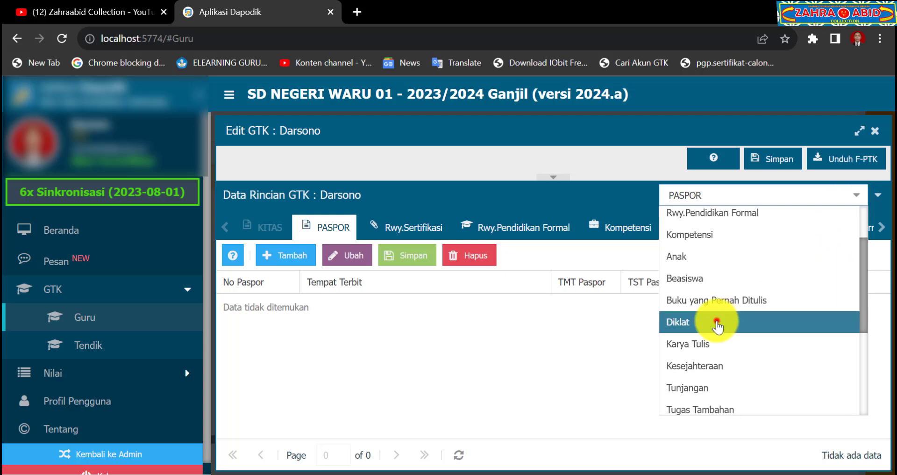
pyautogui.click(715, 374)
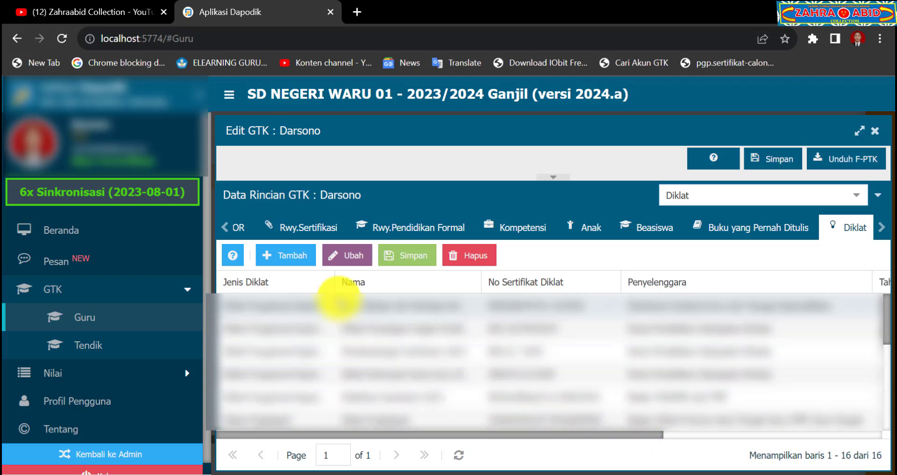
pyautogui.click(292, 257)
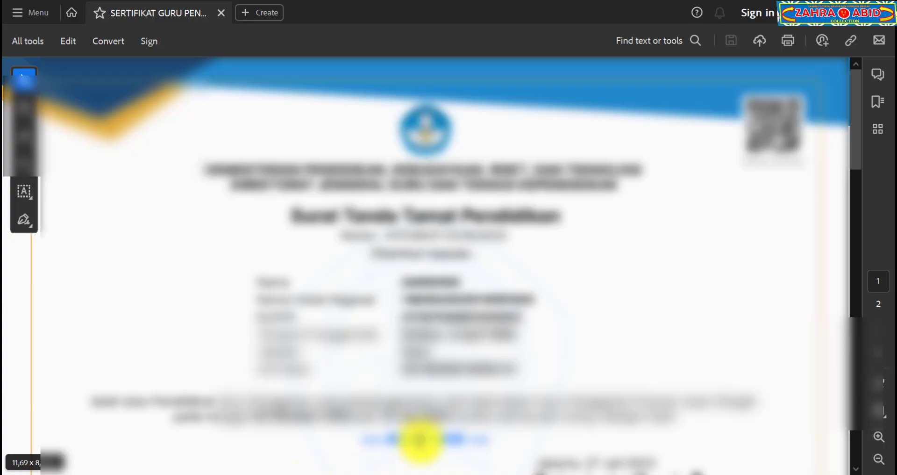
pyautogui.scroll(-10, 629, 236)
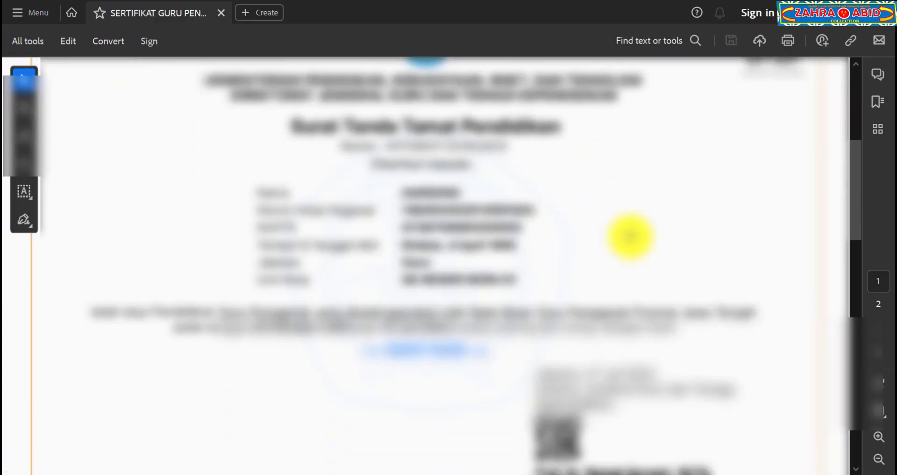
pyautogui.scroll(-3, 630, 237)
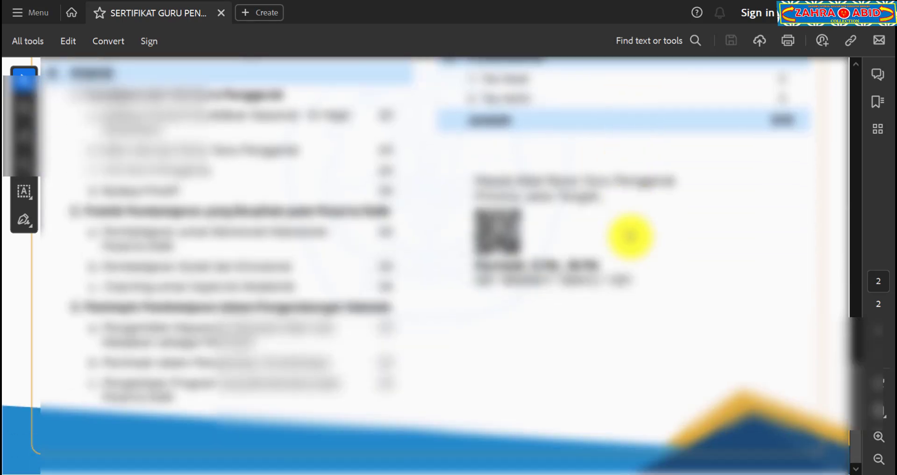
pyautogui.scroll(10, 629, 237)
pyautogui.scroll(3, 629, 236)
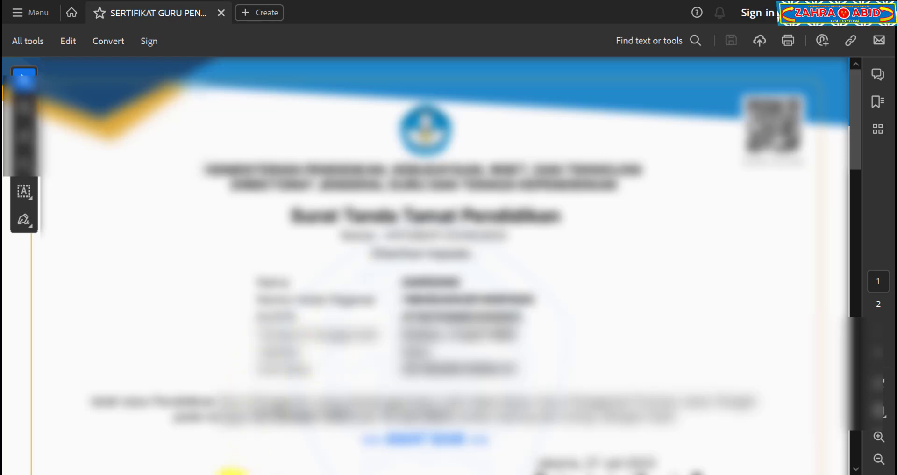
pyautogui.click(229, 419)
# - Choose Diklat Fungsional Kependidikan as the blank row's Jenis Diklat
pyautogui.click(304, 311)
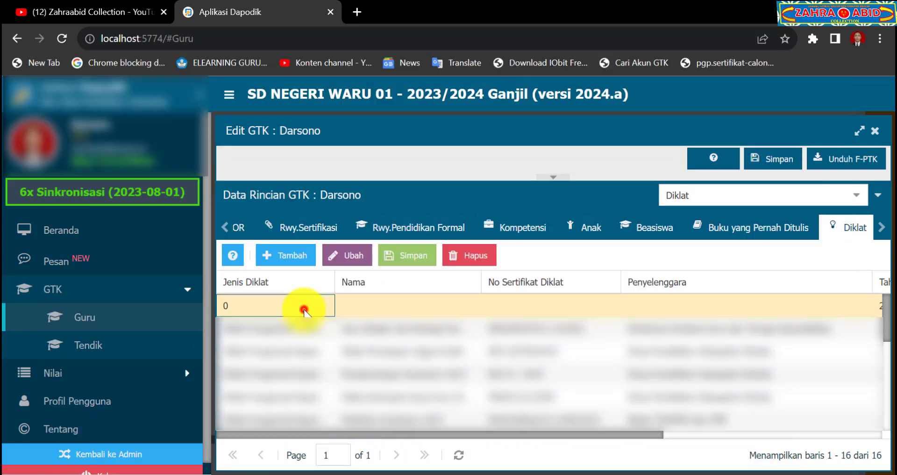
pyautogui.click(321, 305)
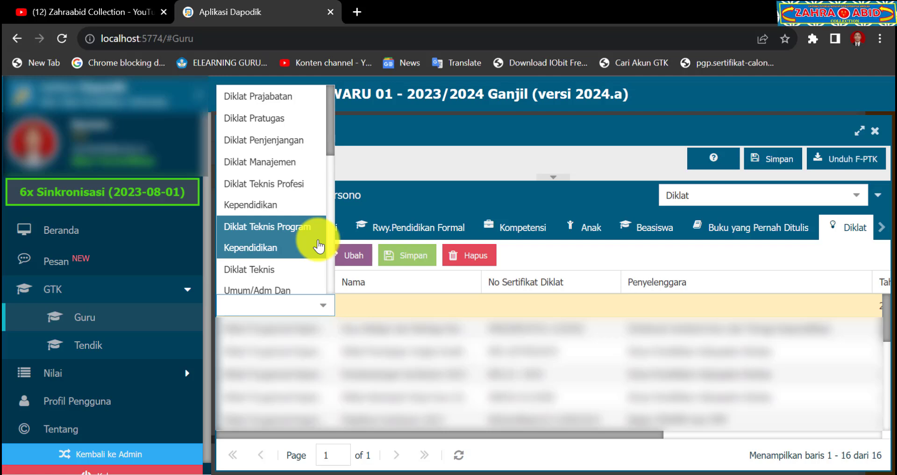
pyautogui.scroll(-5, 319, 247)
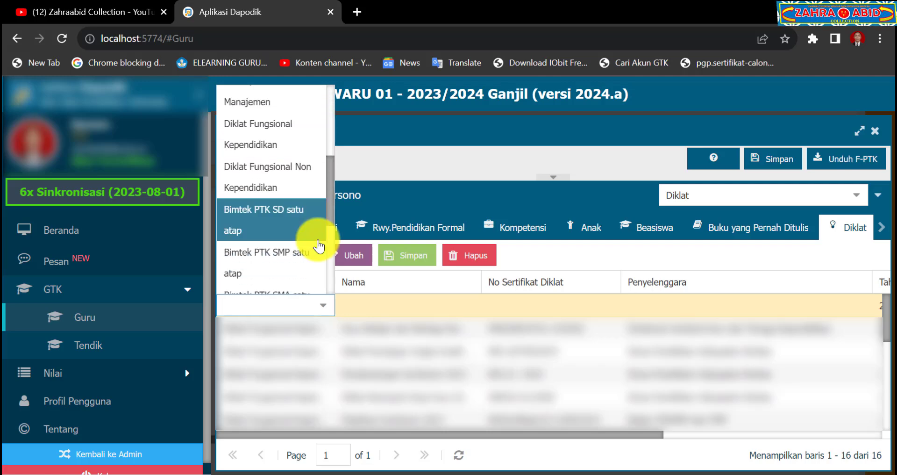
pyautogui.click(302, 139)
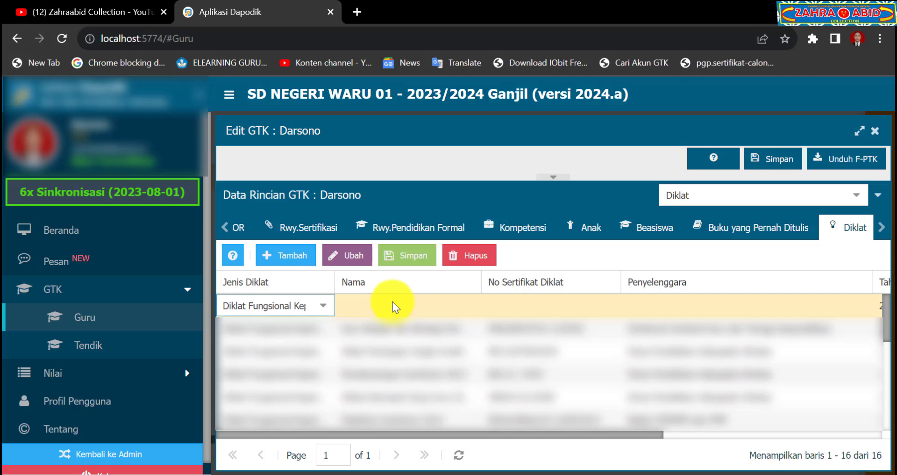
# - Enter 'Pendidikan Guru Penggerak' in the new row's Nama cell
pyautogui.click(392, 302)
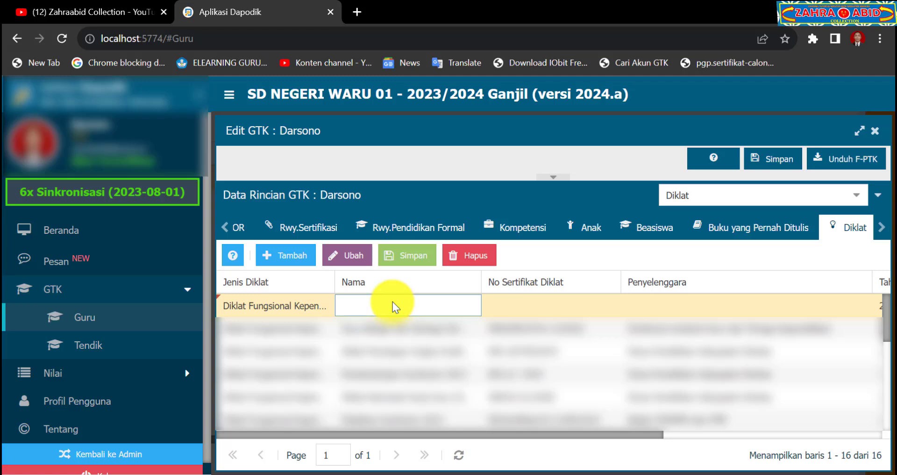
pyautogui.write('p')
pyautogui.press('BackSpace')
pyautogui.write('Pendidikan Guru Penggera')
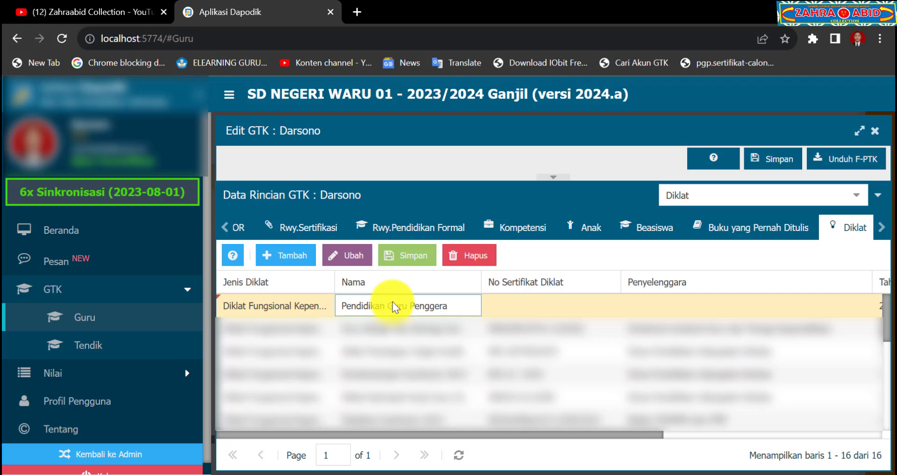
pyautogui.write('k')
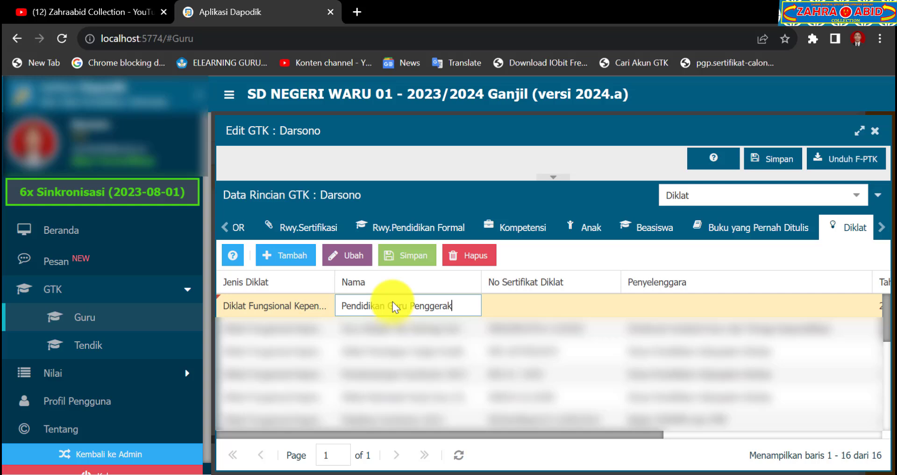
# - Begin typing the certificate number in capitals into No Sertifikat Diklat
pyautogui.click(503, 304)
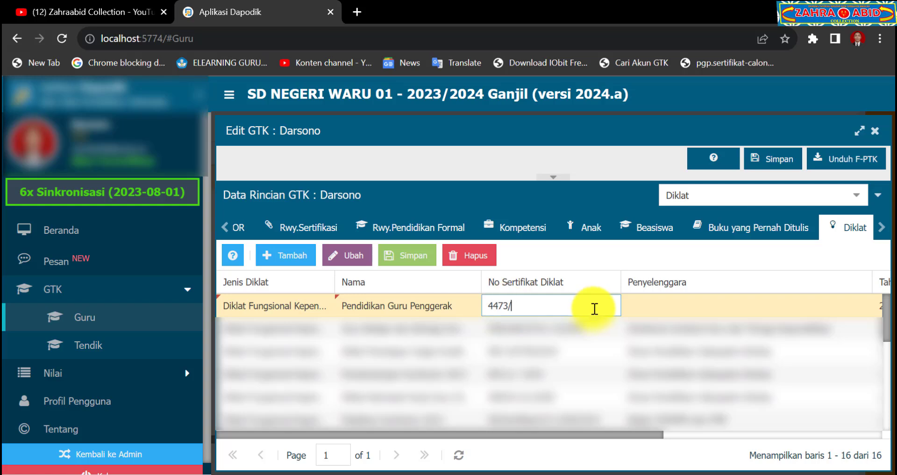
pyautogui.press('capslock')
pyautogui.write('B')
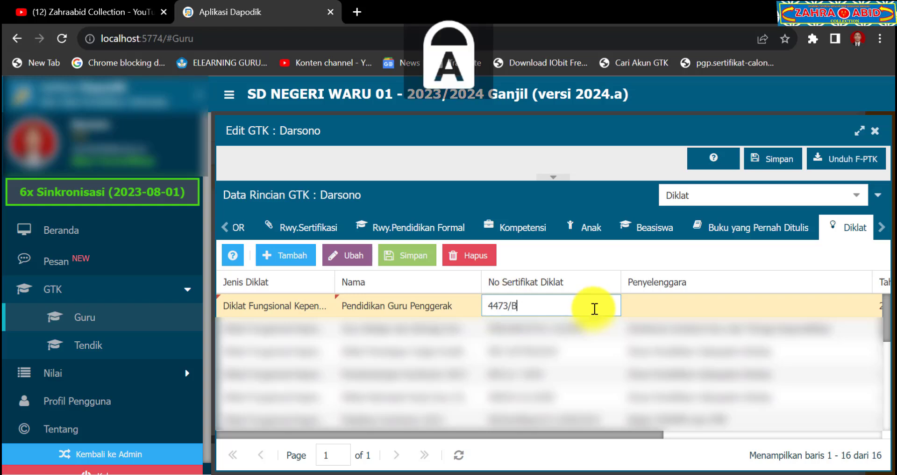
pyautogui.write('/')
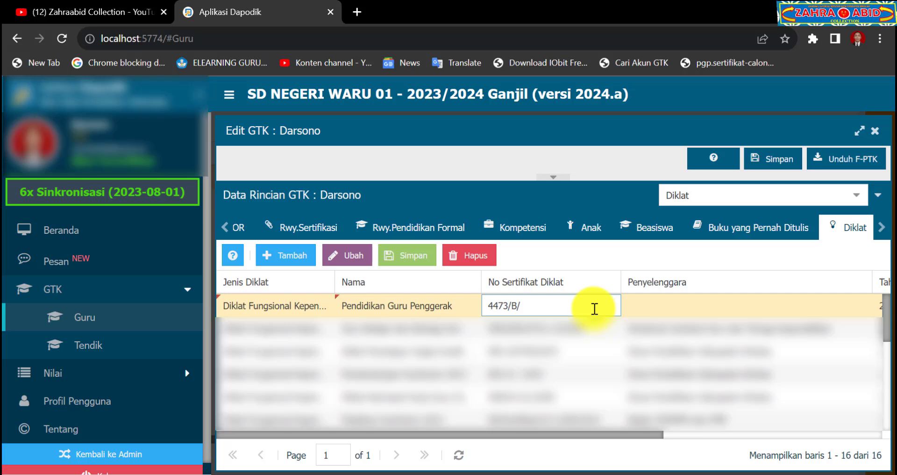
pyautogui.write('GT.03.00/2023')
# - Enter 'Balai Besar Guru Penggerak Provinsi Jawa Tengah' as the row's Penyelenggara
pyautogui.click(638, 305)
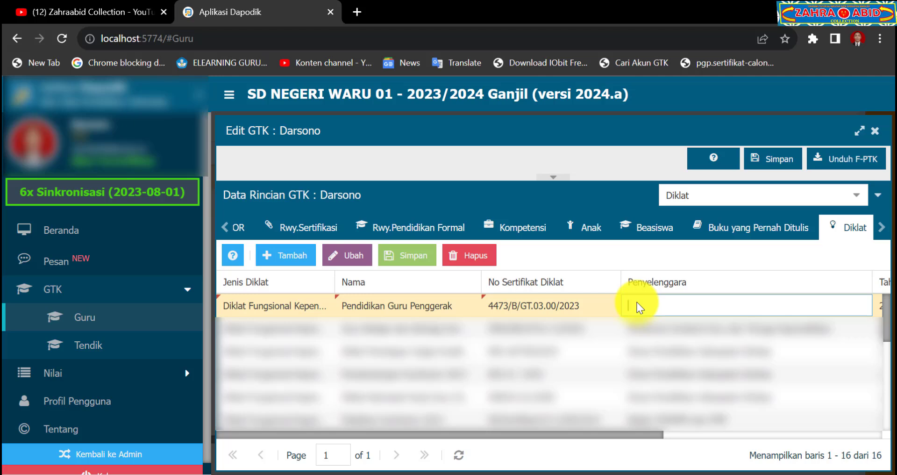
pyautogui.write('Balai Besar Guru Peng')
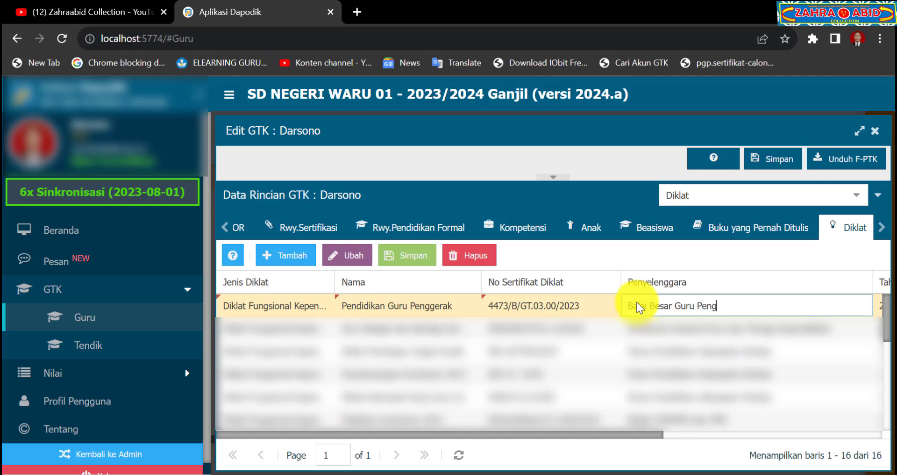
pyautogui.write('gerak')
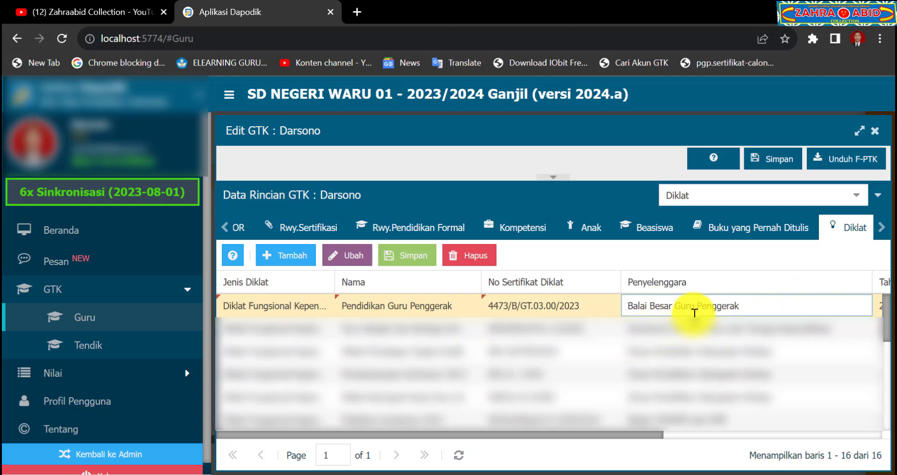
pyautogui.write('Provinsi Jawa Tengah')
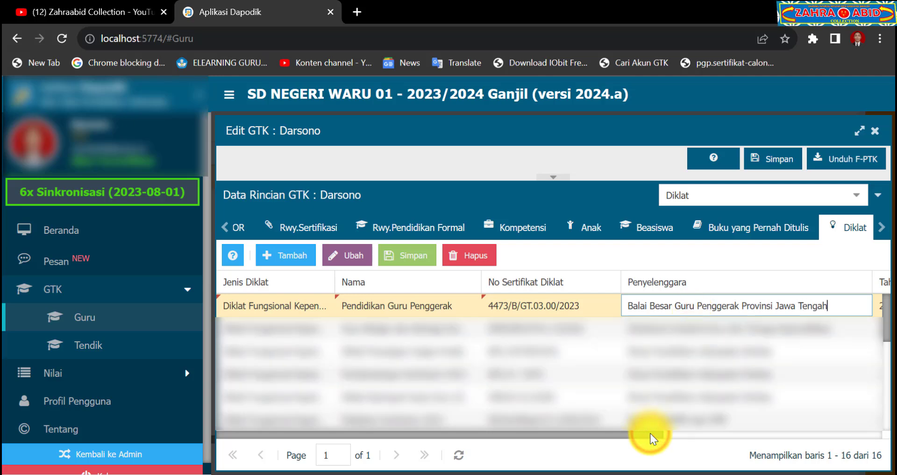
# - Fill Peran 'Peserta', keep Tingkat Pusat, and enter 310 in Berapa Jam
pyautogui.moveTo(650, 433); pyautogui.dragTo(767, 431)
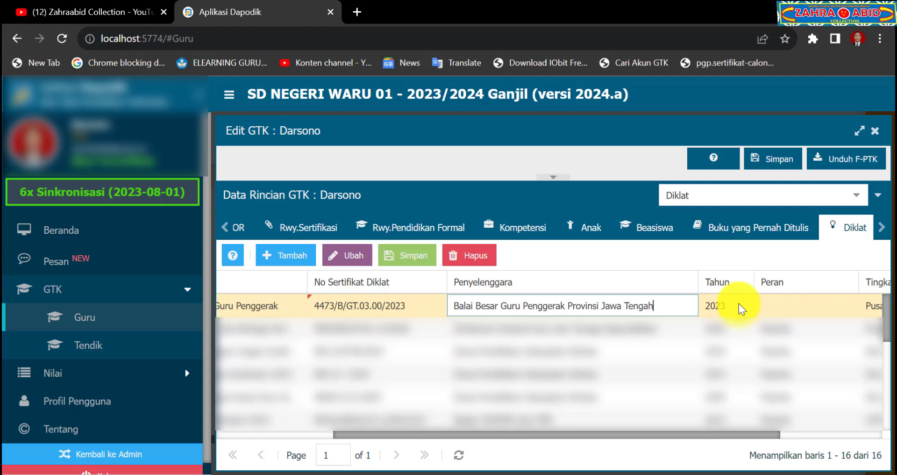
pyautogui.click(778, 304)
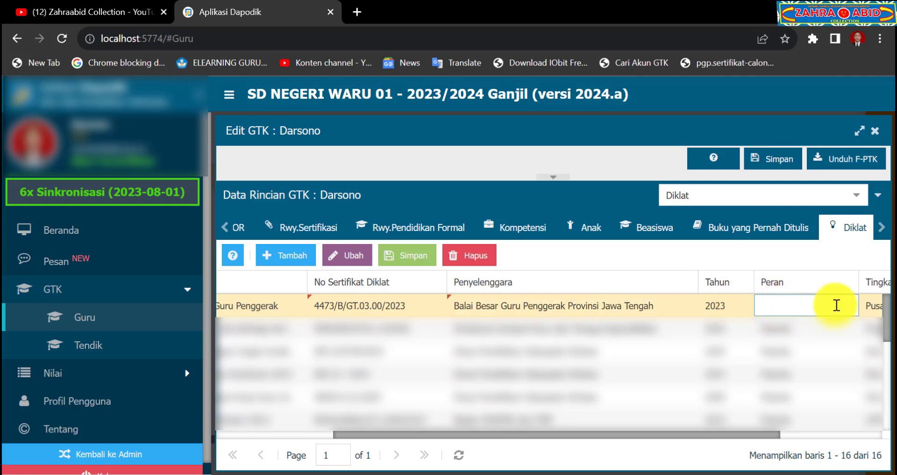
pyautogui.write('Peserta')
pyautogui.moveTo(765, 433); pyautogui.dragTo(844, 433)
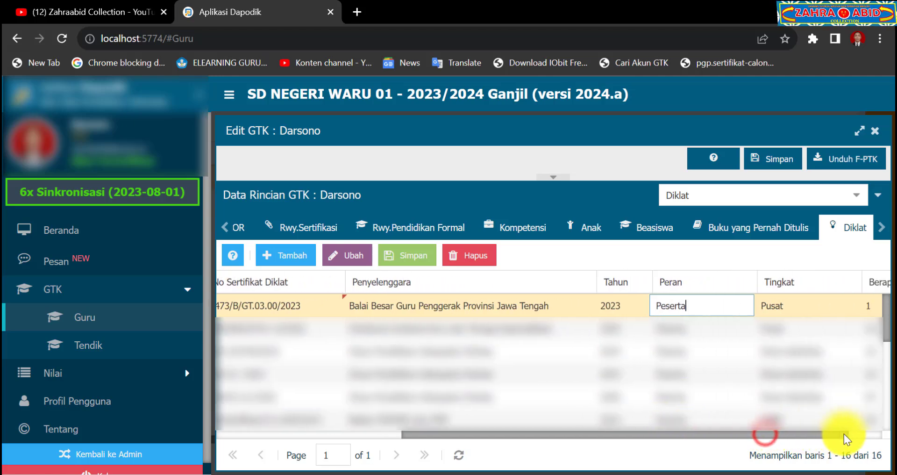
pyautogui.click(812, 312)
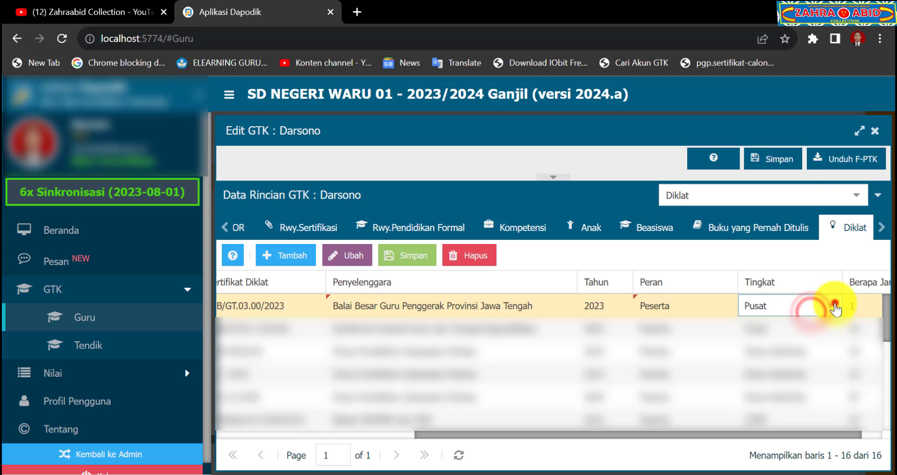
pyautogui.click(831, 306)
pyautogui.click(814, 330)
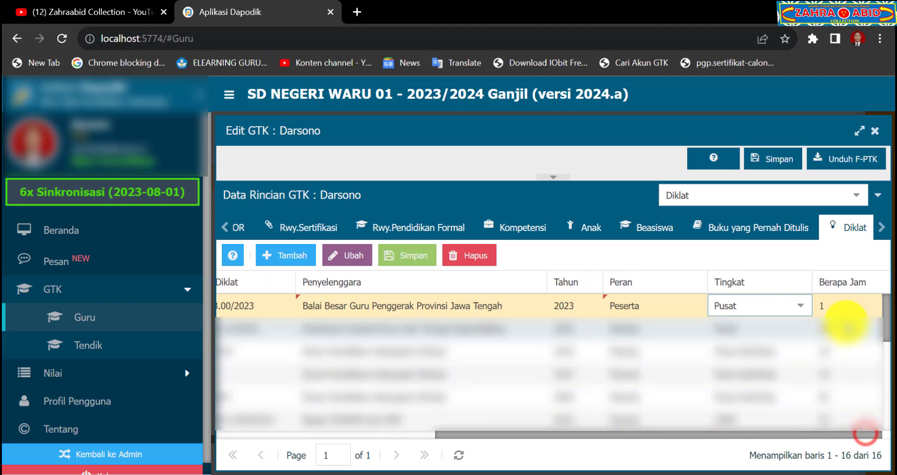
pyautogui.click(847, 307)
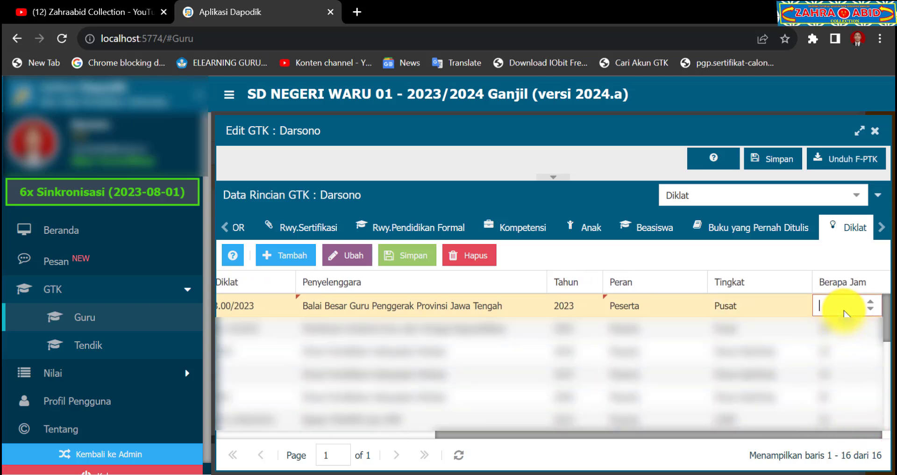
pyautogui.write('310')
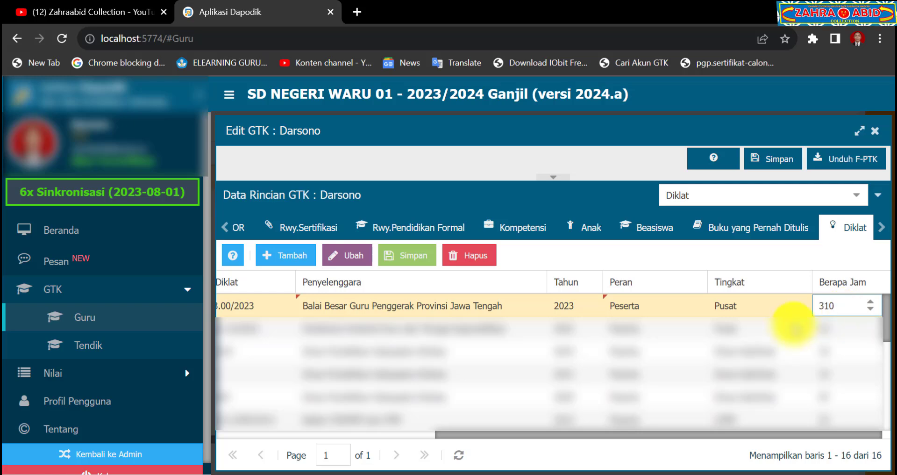
pyautogui.moveTo(615, 433); pyautogui.dragTo(360, 434)
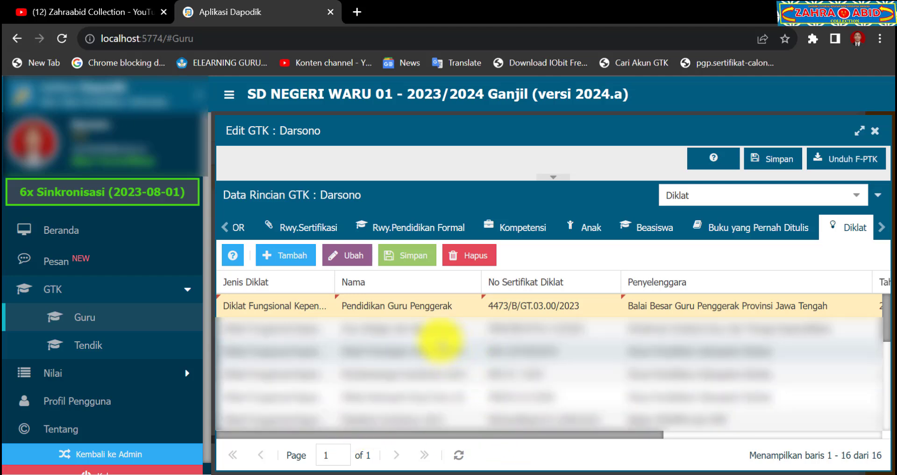
# - Save the training, sort by Tahun, and confirm Pendidikan Guru Penggerak as row 17 of 17
pyautogui.click(393, 257)
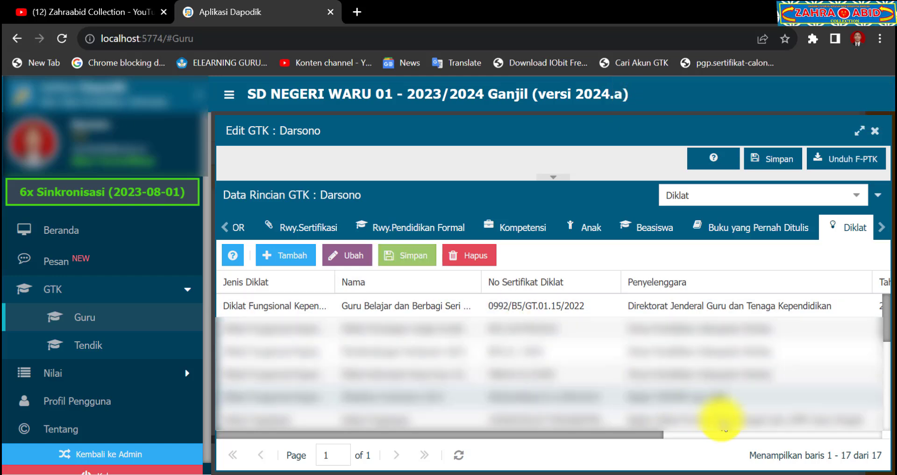
pyautogui.click(769, 434)
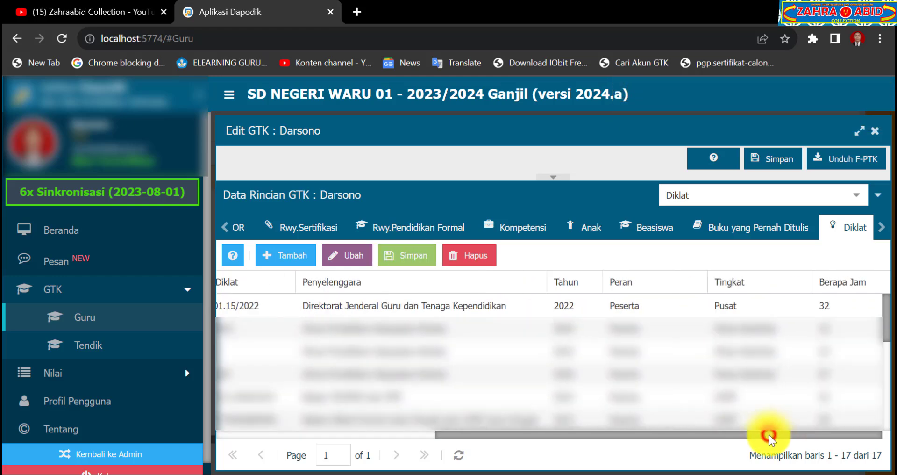
pyautogui.click(575, 285)
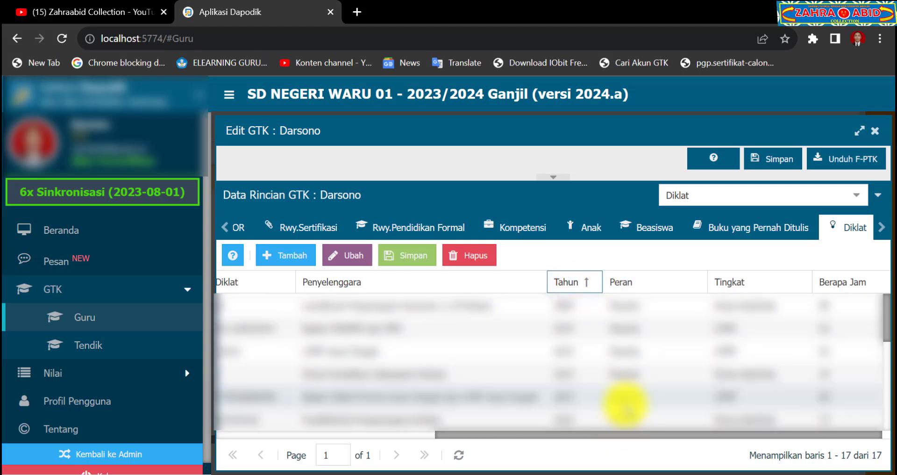
pyautogui.scroll(-5, 637, 376)
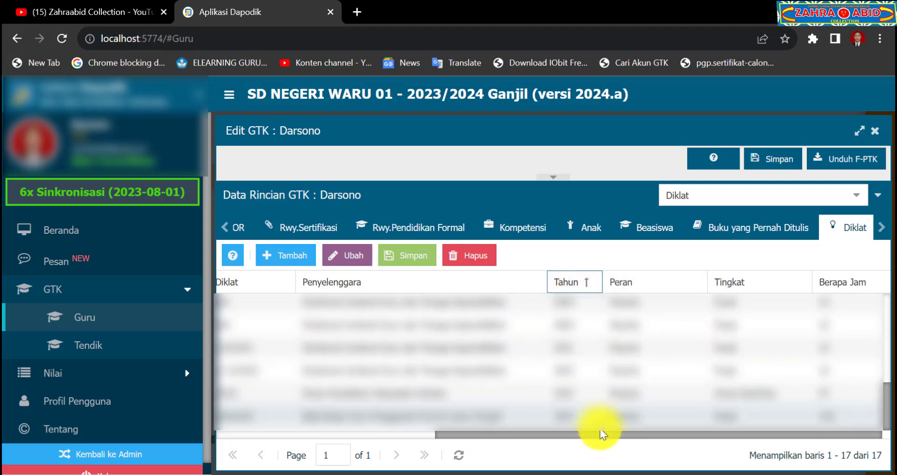
pyautogui.click(809, 420)
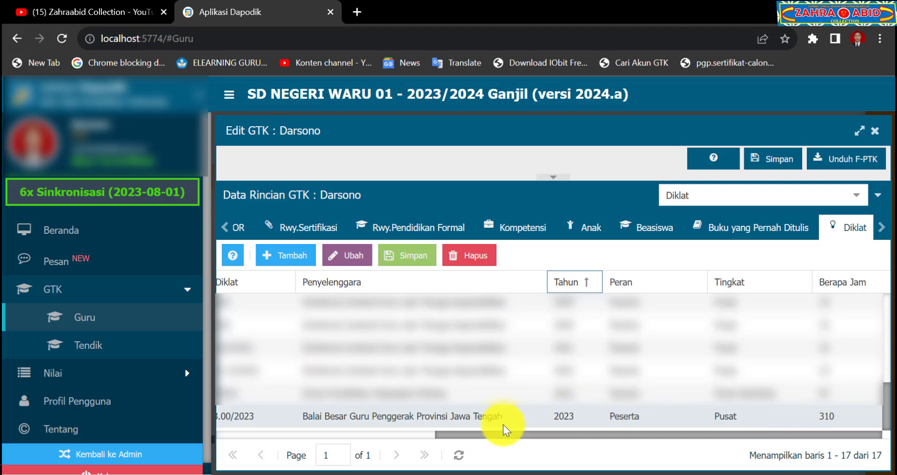
pyautogui.moveTo(506, 432); pyautogui.dragTo(273, 436)
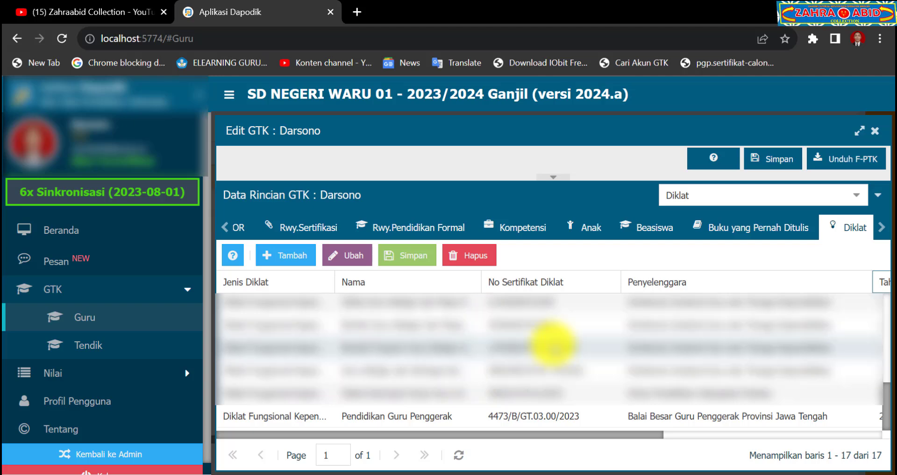
# - Switch to the tutorial author's YouTube channel Videos page
pyautogui.click(112, 16)
pyautogui.scroll(-5, 521, 301)
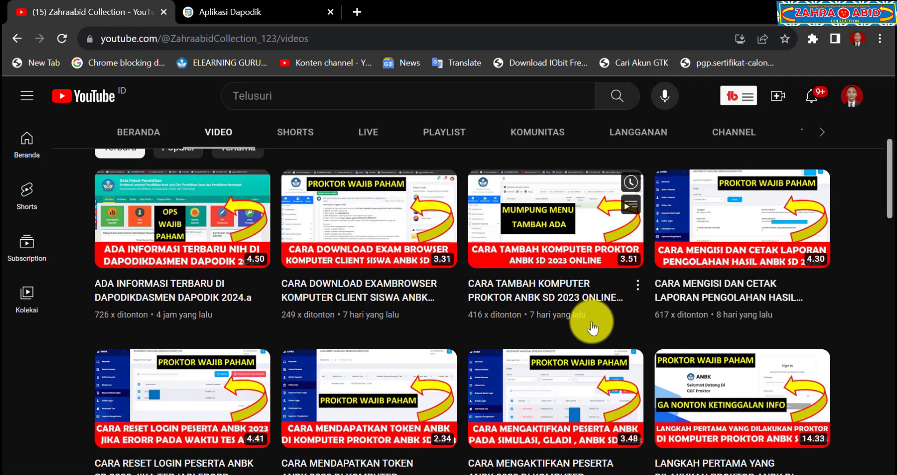
pyautogui.scroll(4, 591, 322)
pyautogui.scroll(2, 592, 322)
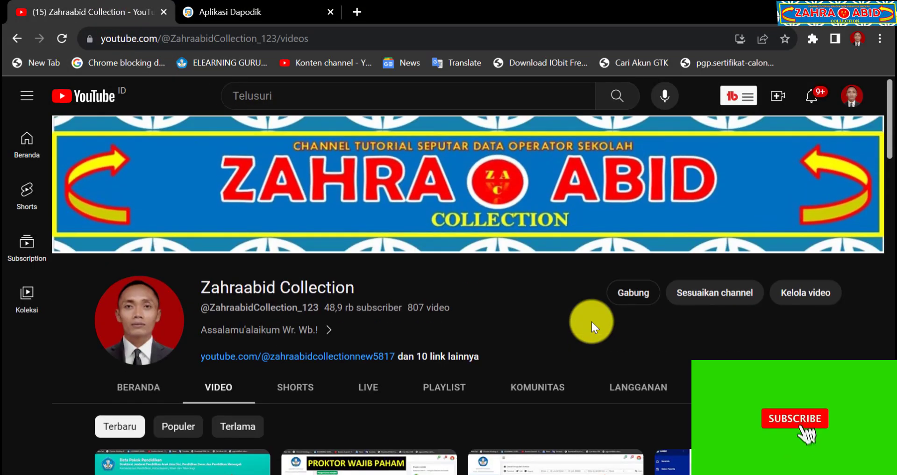